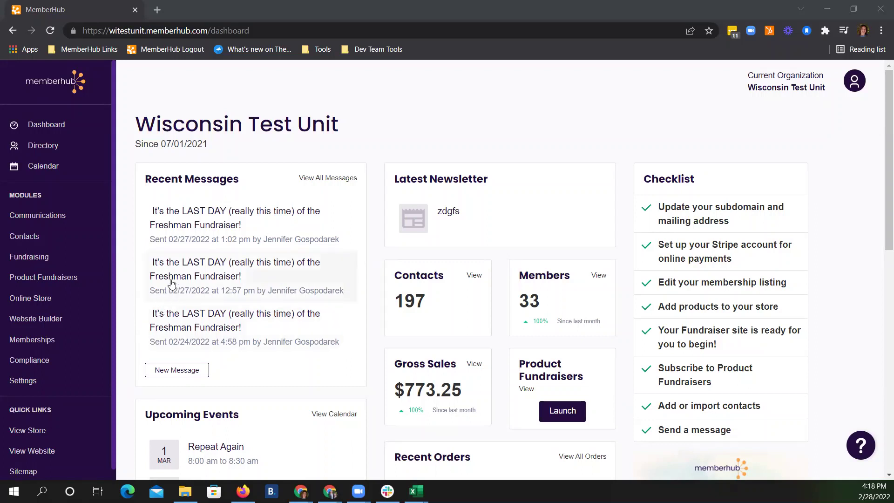
- Go from the dashboard to Website Builder's Website Admin pages list
{"action": "left_click", "coordinate": [40, 325]}
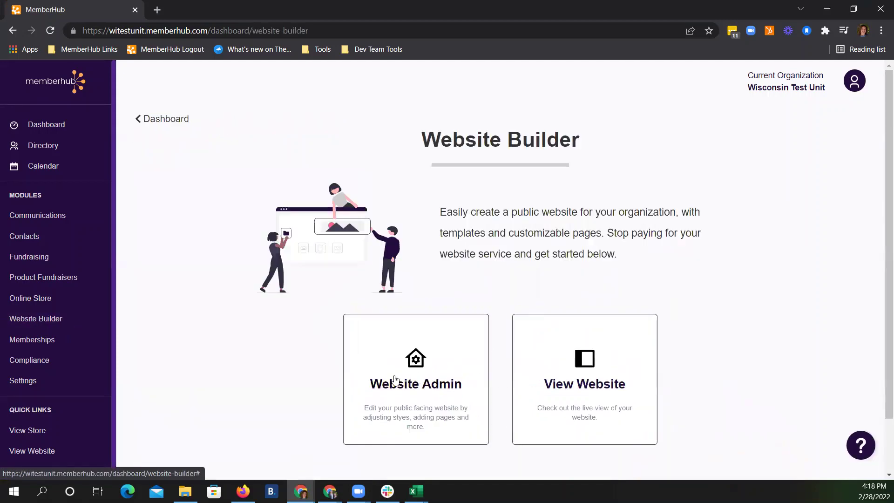
{"action": "left_click", "coordinate": [394, 378]}
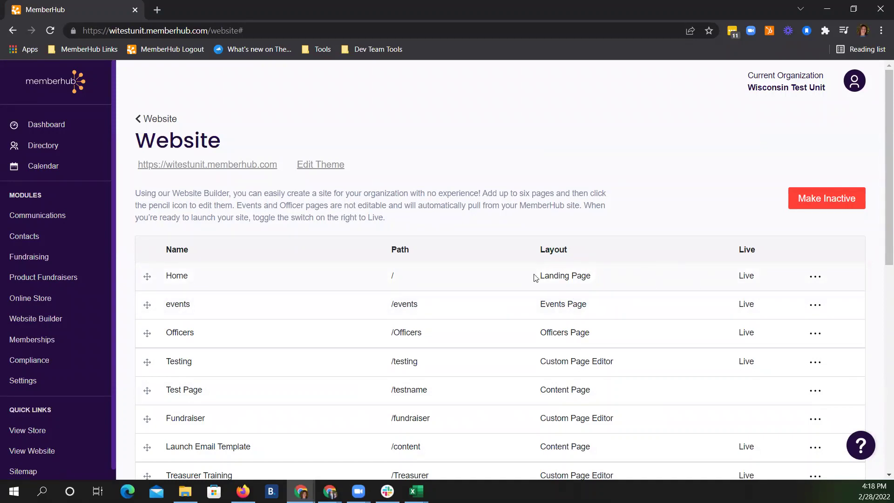
- Open the Home page in edit mode and scroll through its banner, welcome message and featured store products
{"action": "left_click", "coordinate": [809, 280]}
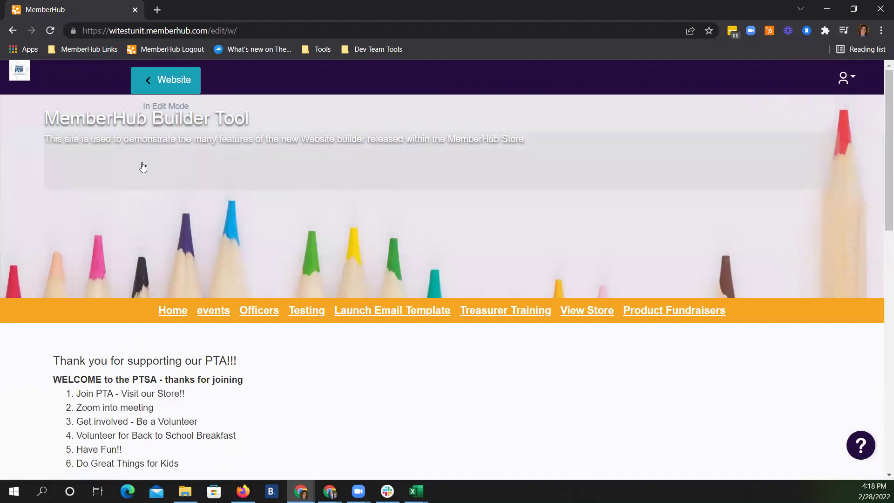
{"action": "scroll", "coordinate": [168, 291], "scroll_direction": "down", "scroll_amount": 3}
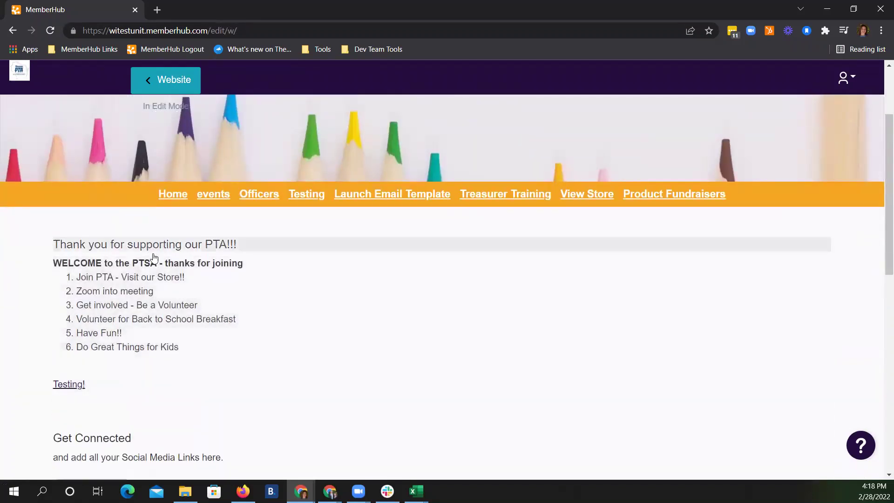
{"action": "scroll", "coordinate": [158, 292], "scroll_direction": "down", "scroll_amount": 4}
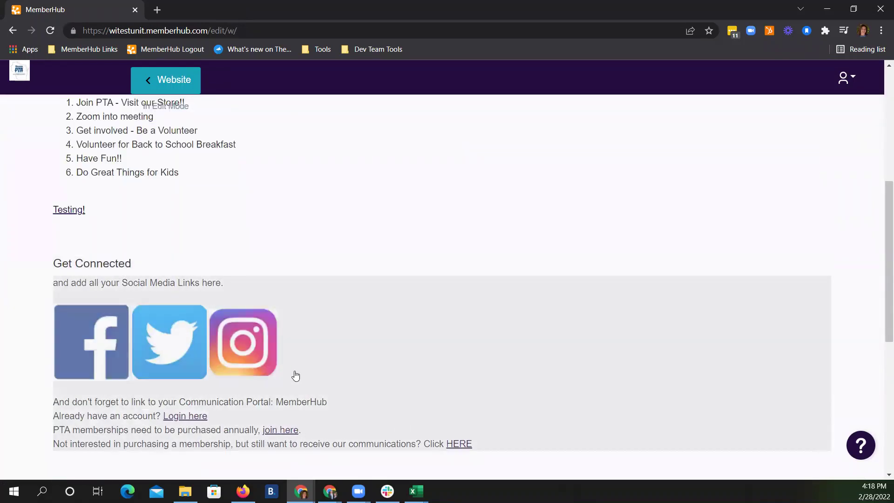
{"action": "scroll", "coordinate": [295, 375], "scroll_direction": "down", "scroll_amount": 1}
{"action": "scroll", "coordinate": [295, 377], "scroll_direction": "down", "scroll_amount": 3}
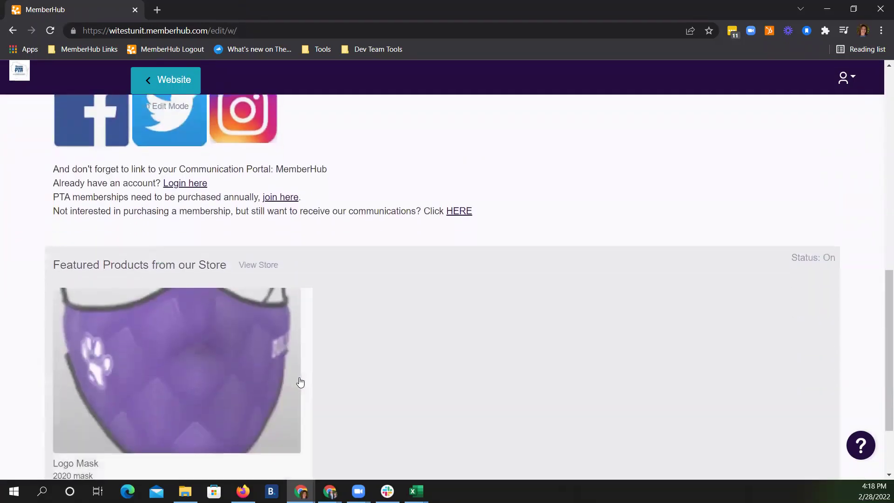
{"action": "scroll", "coordinate": [303, 349], "scroll_direction": "down", "scroll_amount": 1}
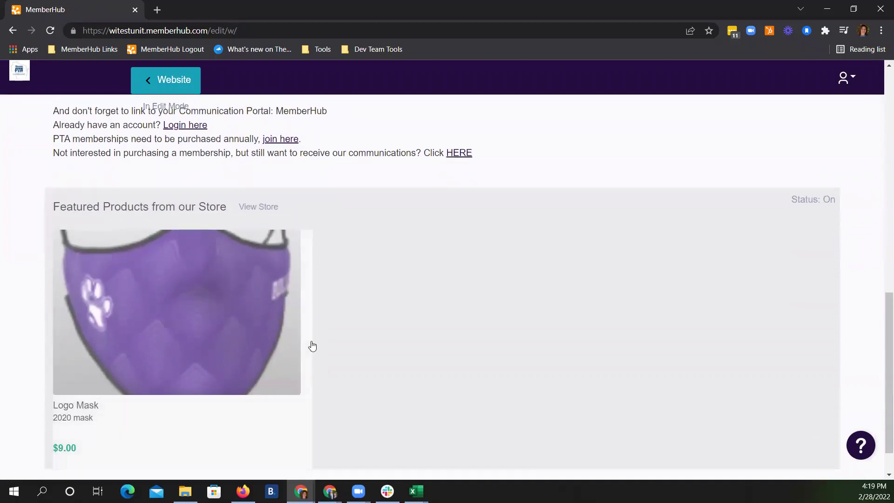
{"action": "scroll", "coordinate": [399, 330], "scroll_direction": "down", "scroll_amount": 1}
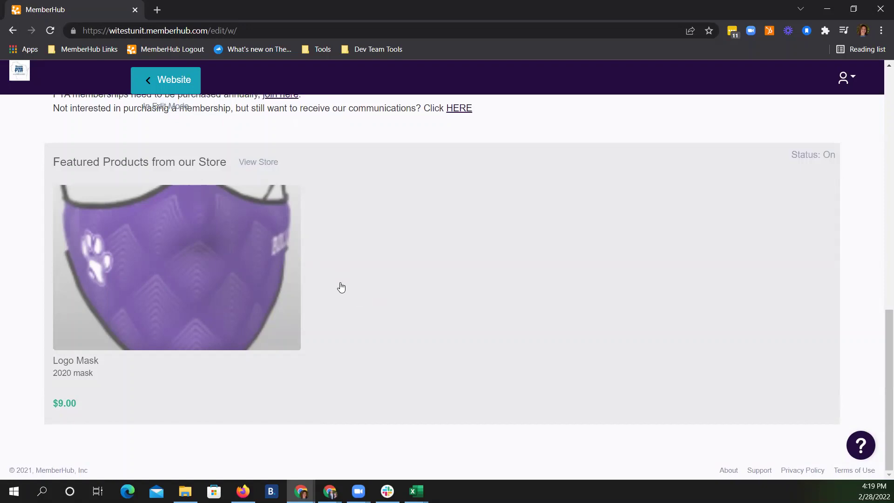
{"action": "scroll", "coordinate": [385, 290], "scroll_direction": "up", "scroll_amount": 6}
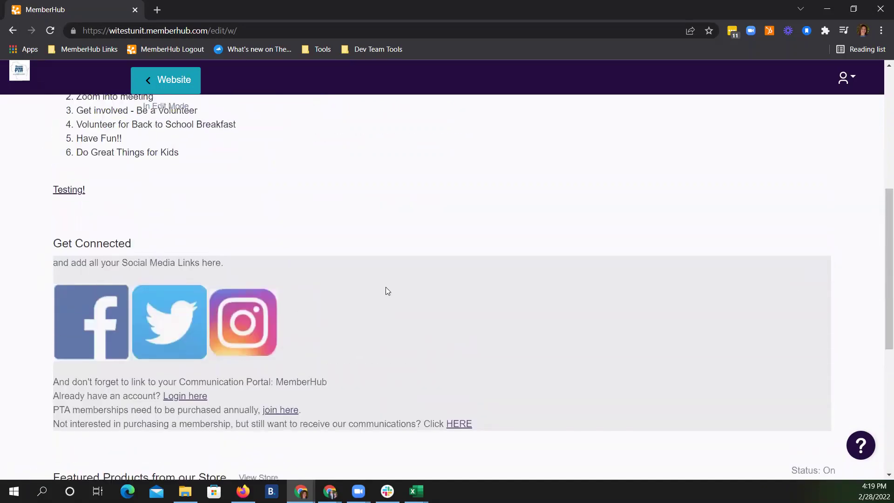
{"action": "scroll", "coordinate": [391, 283], "scroll_direction": "up", "scroll_amount": 6}
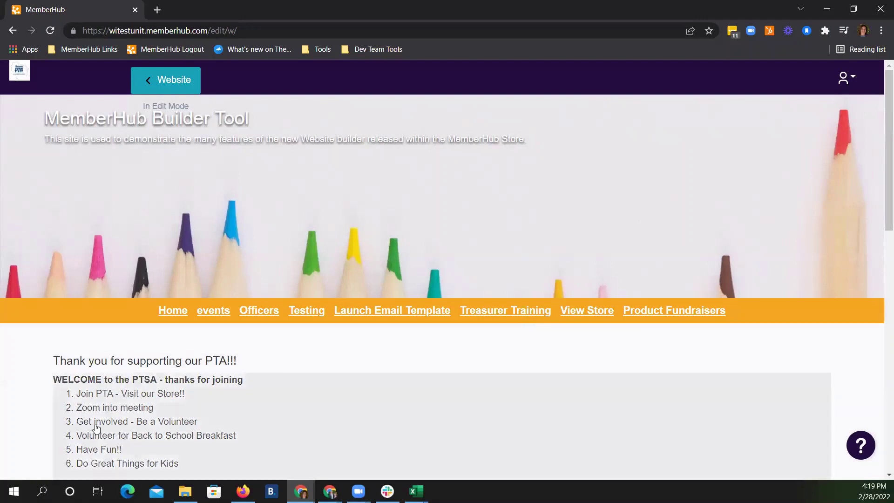
{"action": "scroll", "coordinate": [97, 427], "scroll_direction": "down", "scroll_amount": 1}
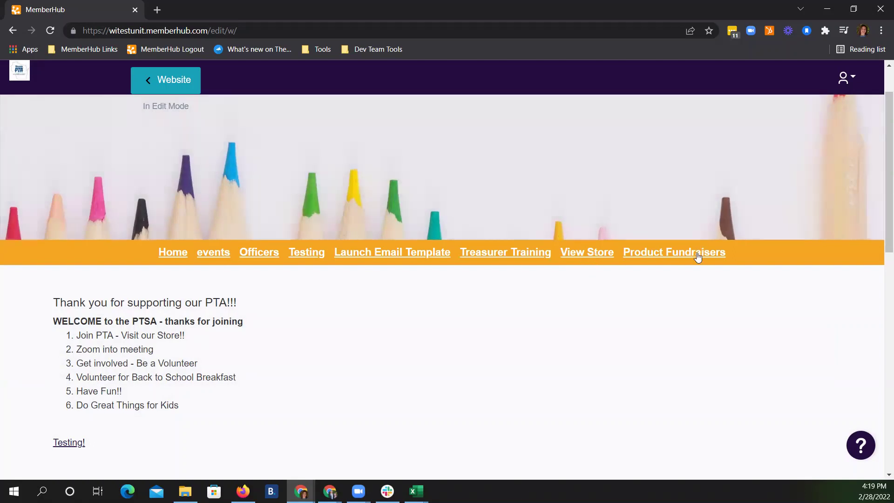
- Leave the editor for the pages list and start adding a new page
{"action": "left_click", "coordinate": [150, 79]}
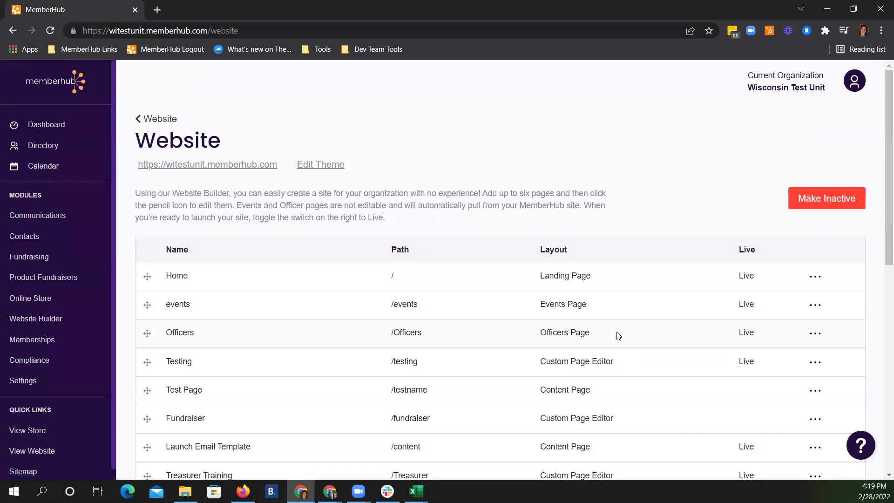
{"action": "scroll", "coordinate": [734, 347], "scroll_direction": "down", "scroll_amount": 10}
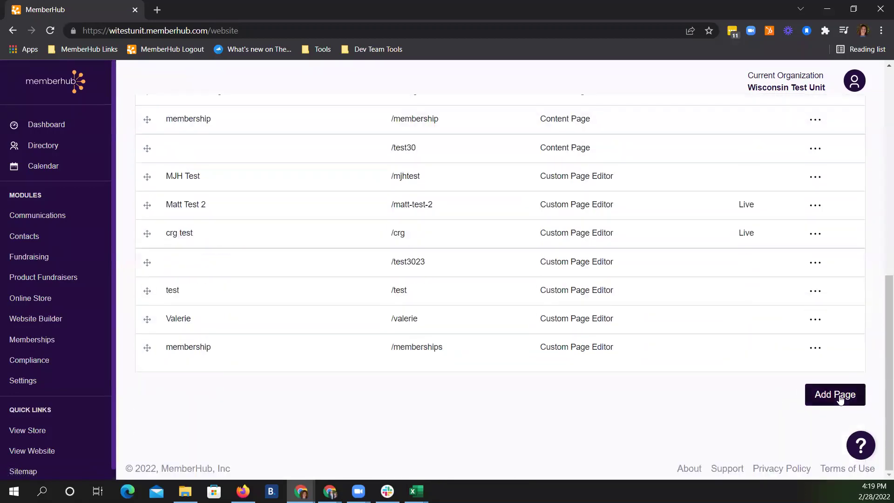
{"action": "left_click", "coordinate": [840, 401]}
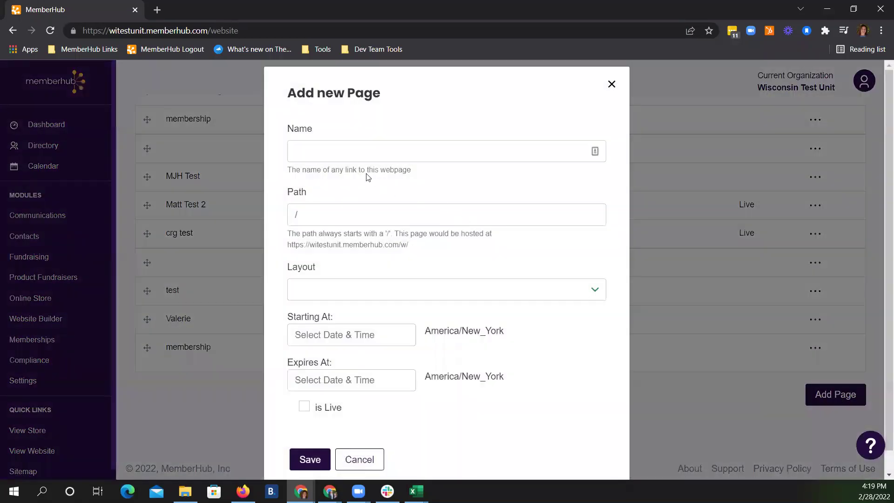
- Give the new page the name Demo and path /demo, and bring up the Layout choices
{"action": "left_click", "coordinate": [361, 150]}
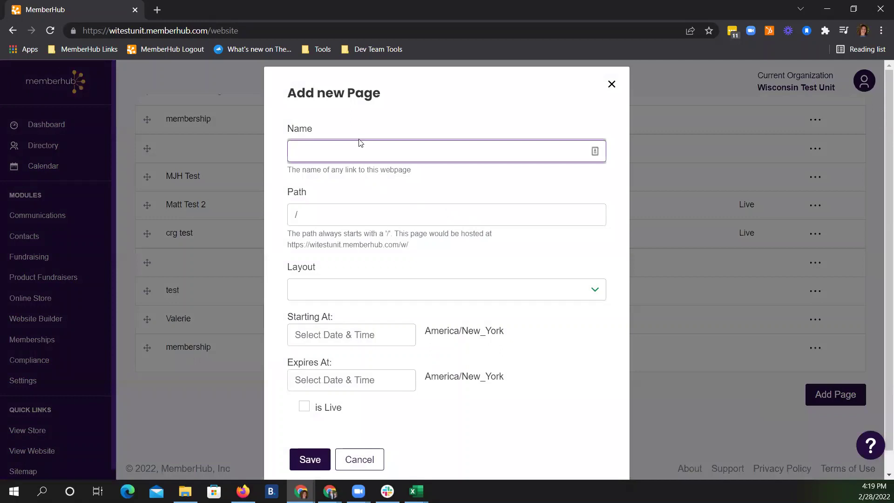
{"action": "type", "text": "Demo"}
{"action": "left_click", "coordinate": [358, 222]}
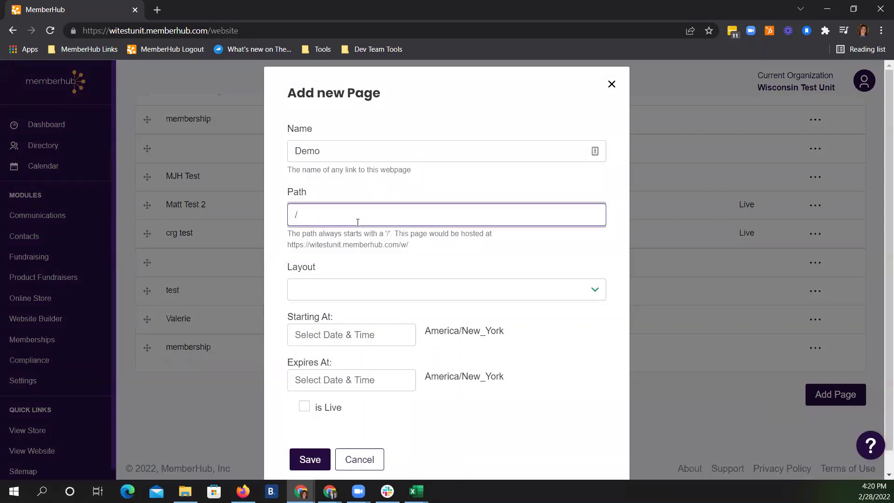
{"action": "type", "text": "demo"}
{"action": "left_click", "coordinate": [336, 286]}
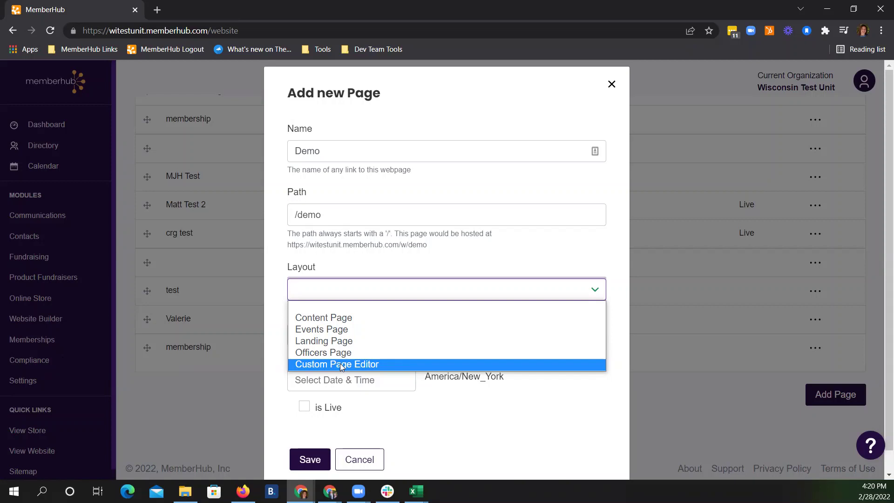
- Try the Starting At date picker and the is Live checkbox, then cancel the unsaved Demo page
{"action": "left_click", "coordinate": [490, 431]}
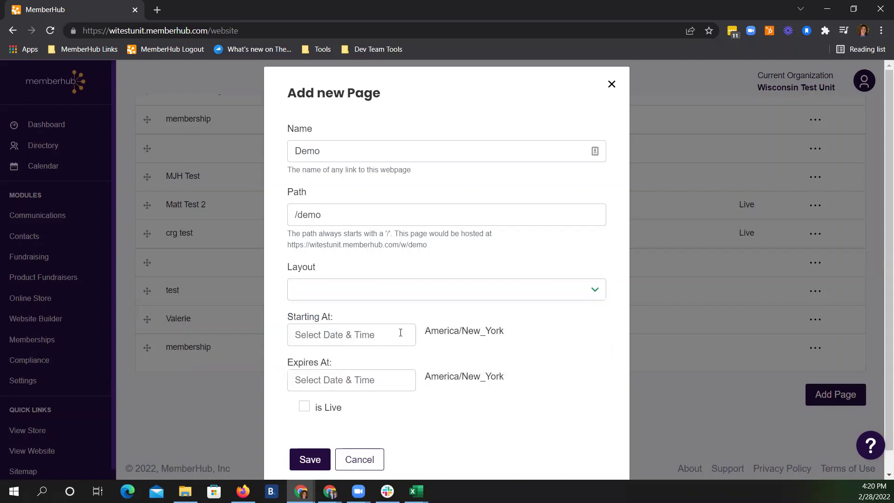
{"action": "left_click", "coordinate": [334, 338]}
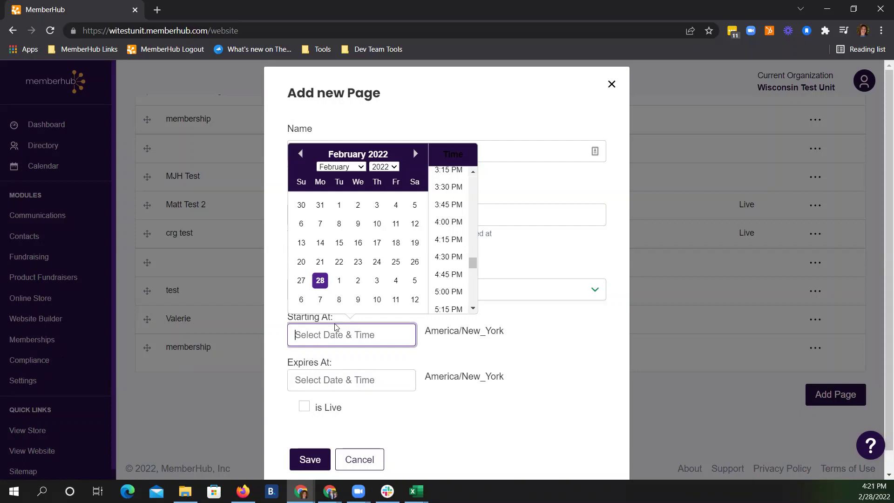
{"action": "left_click", "coordinate": [303, 407]}
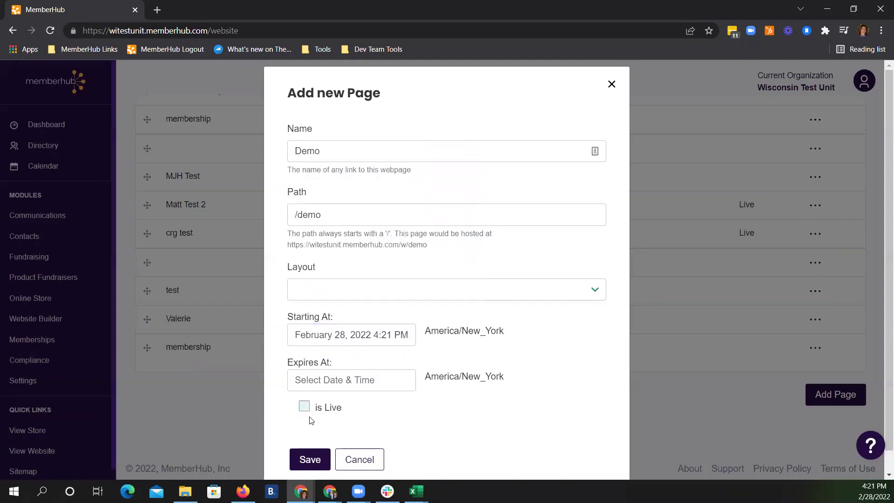
{"action": "left_click", "coordinate": [305, 408]}
{"action": "left_click", "coordinate": [305, 407]}
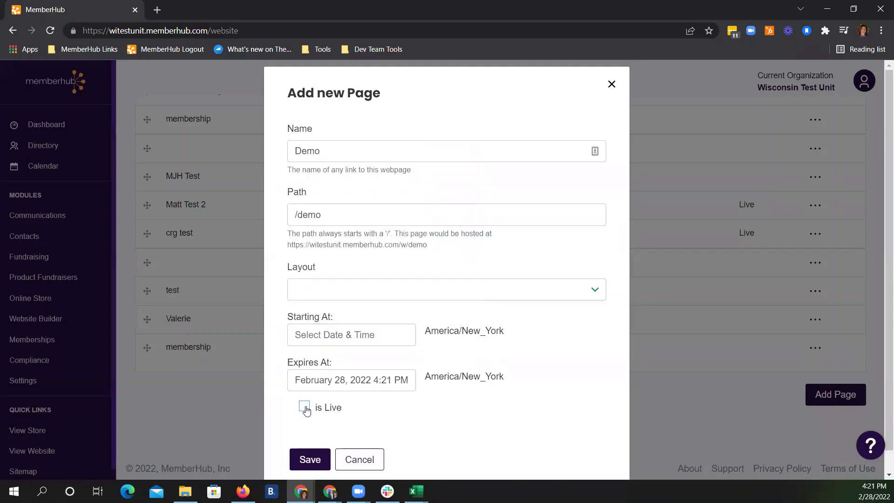
{"action": "left_click", "coordinate": [363, 462]}
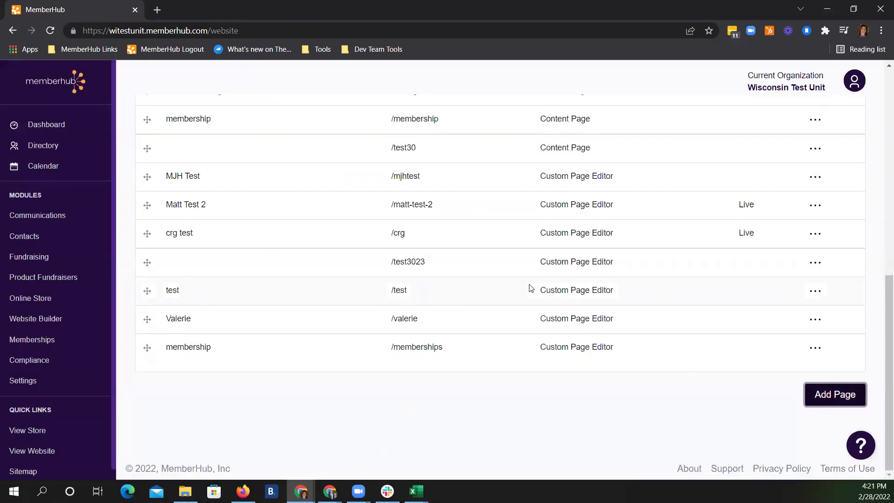
- Drag Home below Testing, and Test Page and Launch Email Template up below events
{"action": "scroll", "coordinate": [531, 292], "scroll_direction": "up", "scroll_amount": 1}
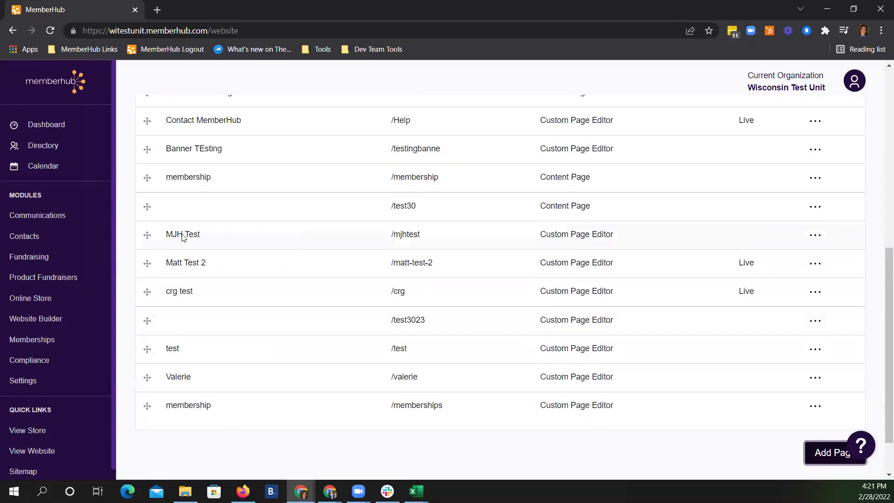
{"action": "scroll", "coordinate": [451, 252], "scroll_direction": "up", "scroll_amount": 2}
{"action": "scroll", "coordinate": [456, 260], "scroll_direction": "up", "scroll_amount": 3}
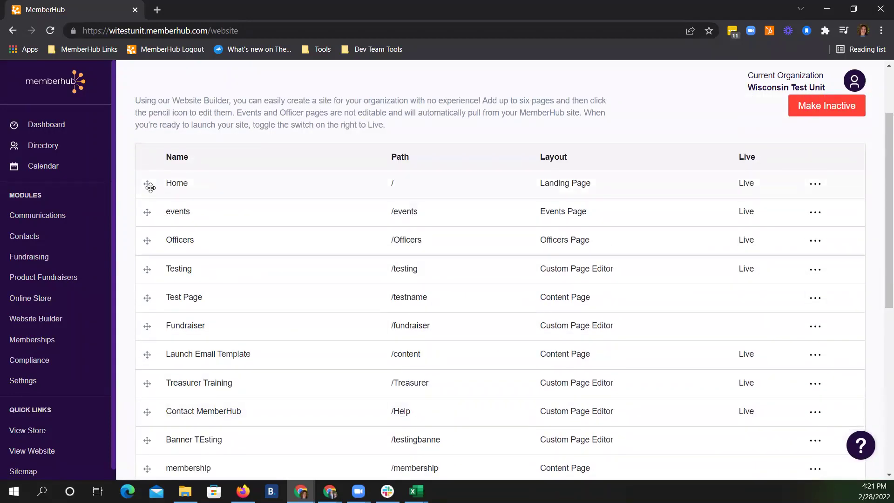
{"action": "left_click_drag", "start_coordinate": [150, 217], "coordinate": [163, 273]}
{"action": "left_click_drag", "start_coordinate": [148, 293], "coordinate": [147, 212]}
{"action": "left_click_drag", "start_coordinate": [148, 356], "coordinate": [147, 242]}
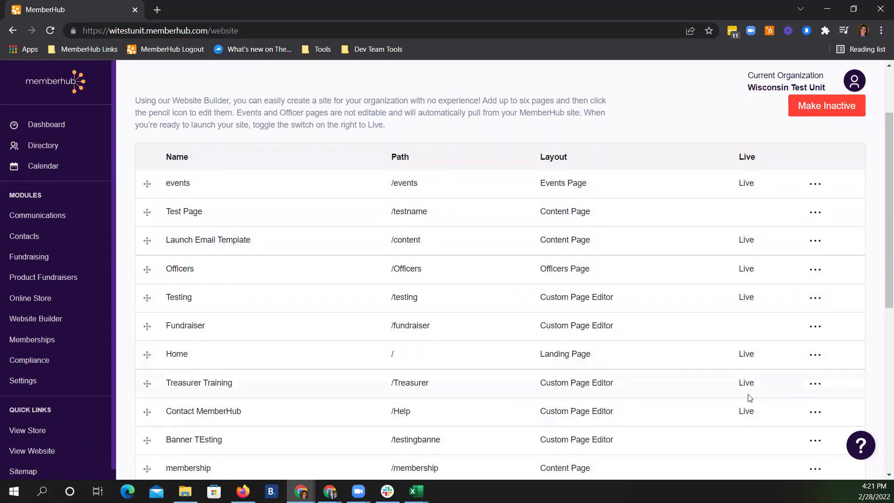
- Open Treasurer Training with Edit Webpage and briefly view its header block's CONTENT panel
{"action": "left_click", "coordinate": [816, 387]}
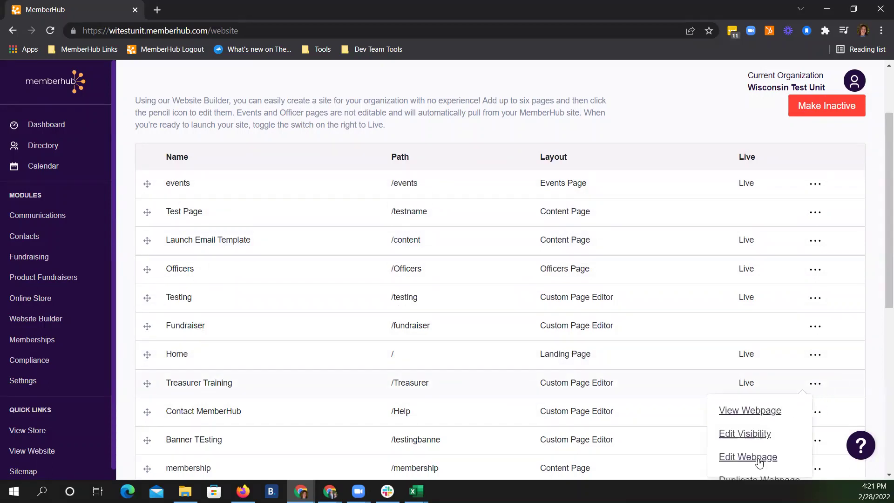
{"action": "left_click", "coordinate": [748, 458]}
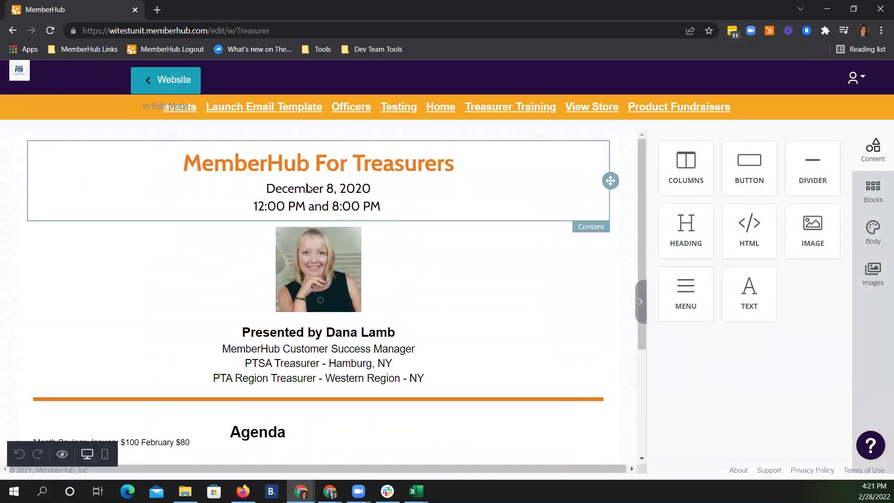
{"action": "left_click", "coordinate": [452, 181]}
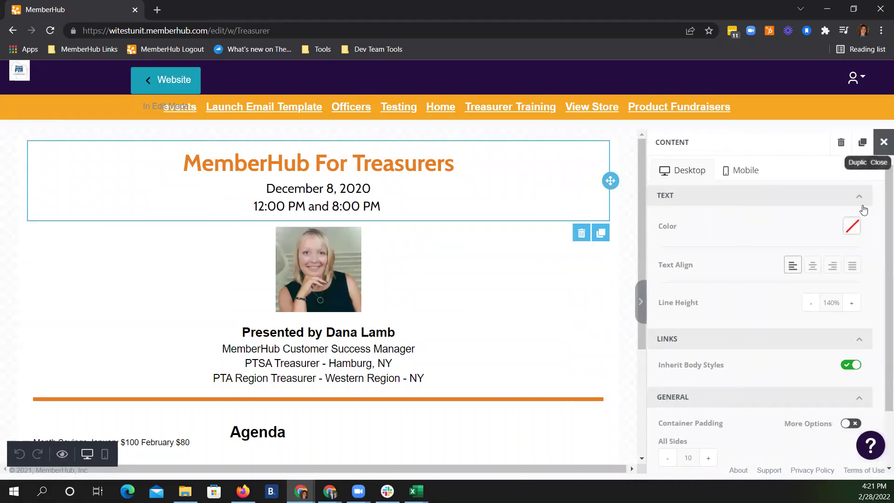
{"action": "left_click", "coordinate": [884, 145]}
- Drop a Blank block at the top of the page and split it into 50/50 columns
{"action": "left_click", "coordinate": [884, 196]}
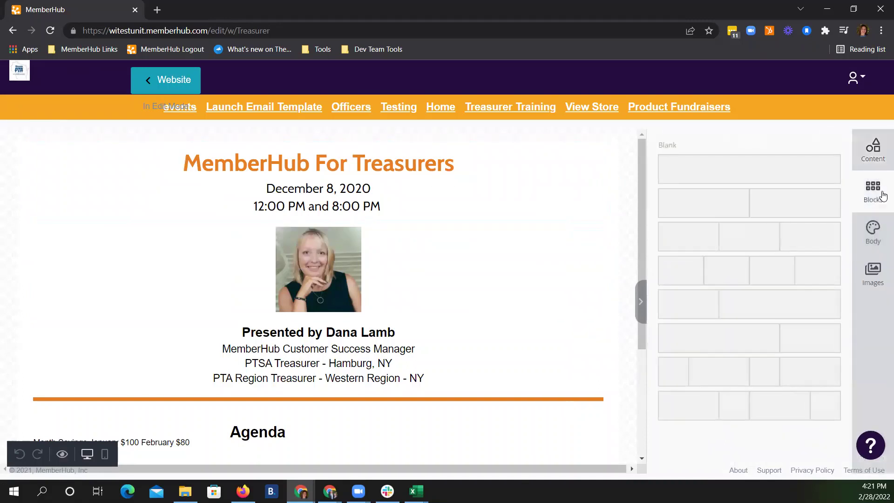
{"action": "left_click_drag", "start_coordinate": [805, 170], "coordinate": [317, 148]}
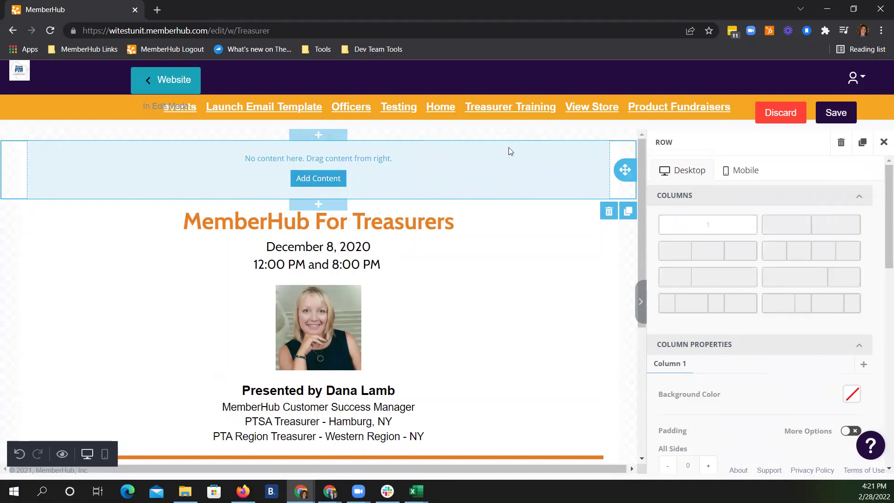
{"action": "key", "text": "ctrl+a"}
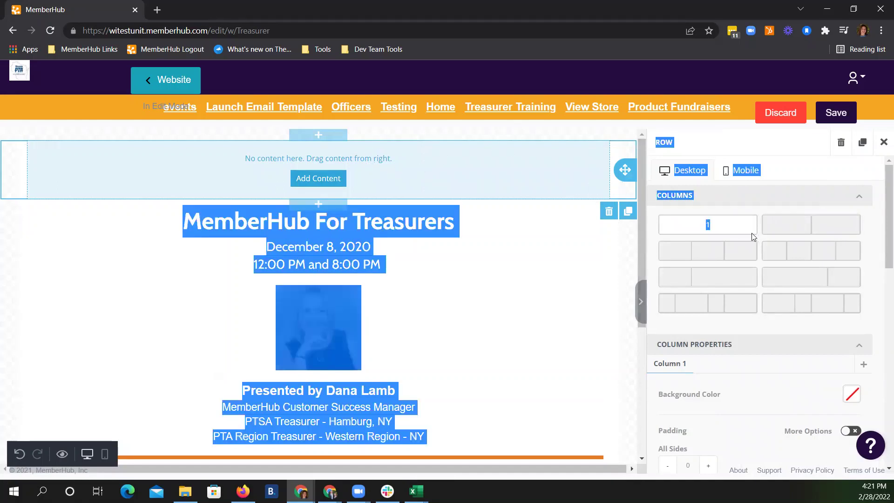
{"action": "left_click", "coordinate": [841, 229]}
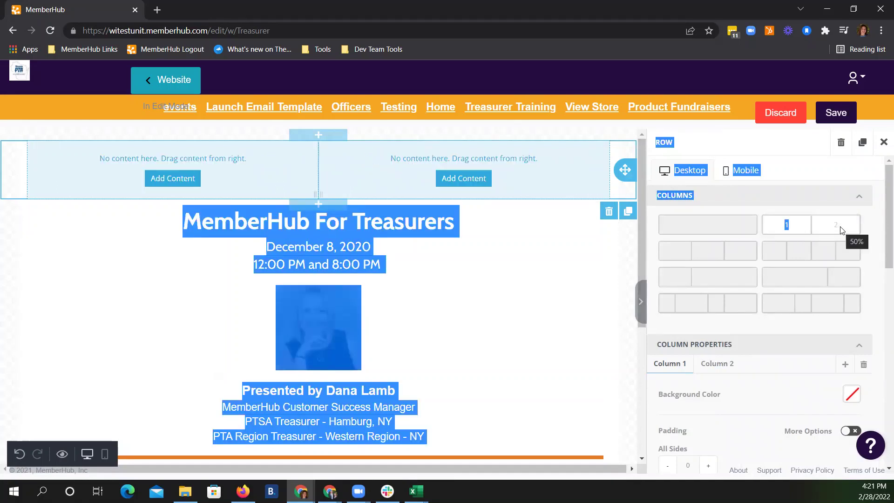
{"action": "left_click", "coordinate": [591, 277]}
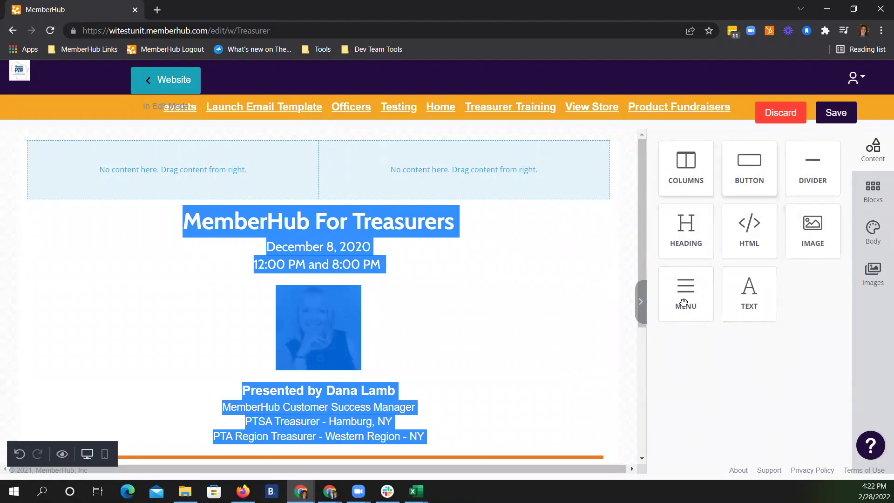
- Drop an IMAGE block into the new row's right column and focus its Image URL field
{"action": "left_click_drag", "start_coordinate": [811, 230], "coordinate": [469, 183]}
{"action": "left_click", "coordinate": [468, 184]}
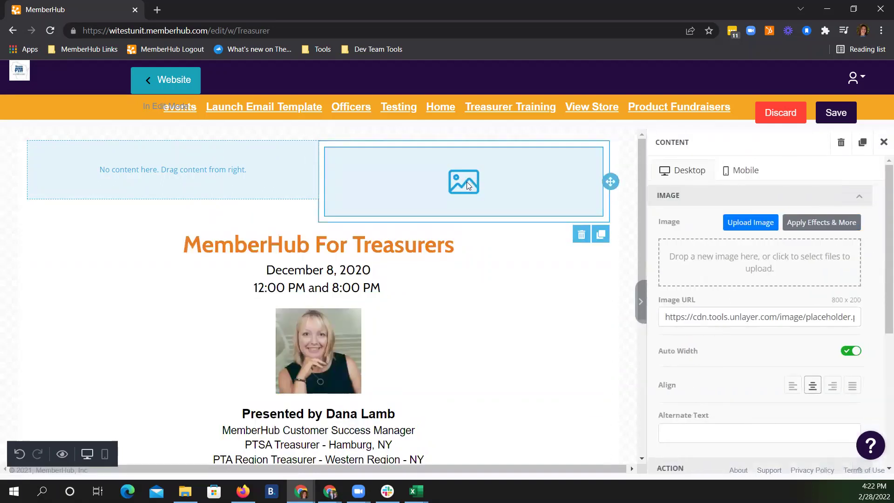
{"action": "left_click", "coordinate": [726, 317]}
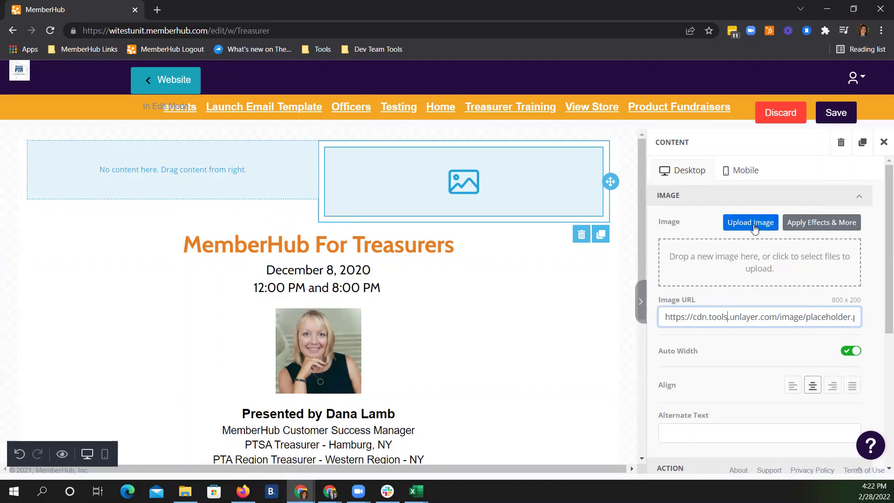
- Inspect the MemberHub For Treasurers heading, presenter photo, Agenda block and its row
{"action": "left_click", "coordinate": [298, 252]}
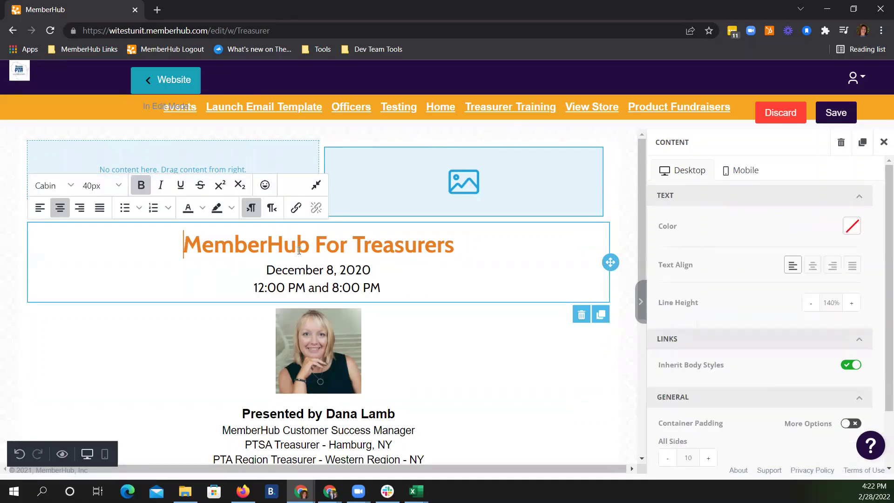
{"action": "scroll", "coordinate": [396, 261], "scroll_direction": "down", "scroll_amount": 3}
{"action": "left_click", "coordinate": [339, 260]}
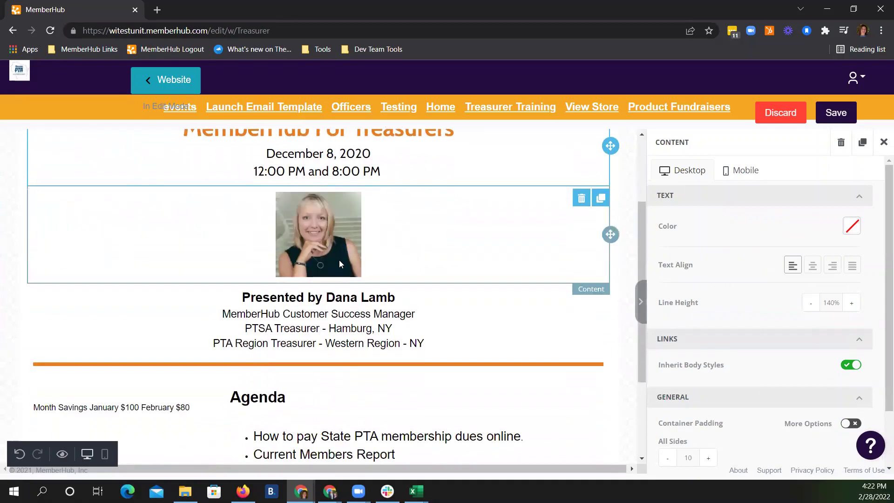
{"action": "scroll", "coordinate": [347, 302], "scroll_direction": "down", "scroll_amount": 3}
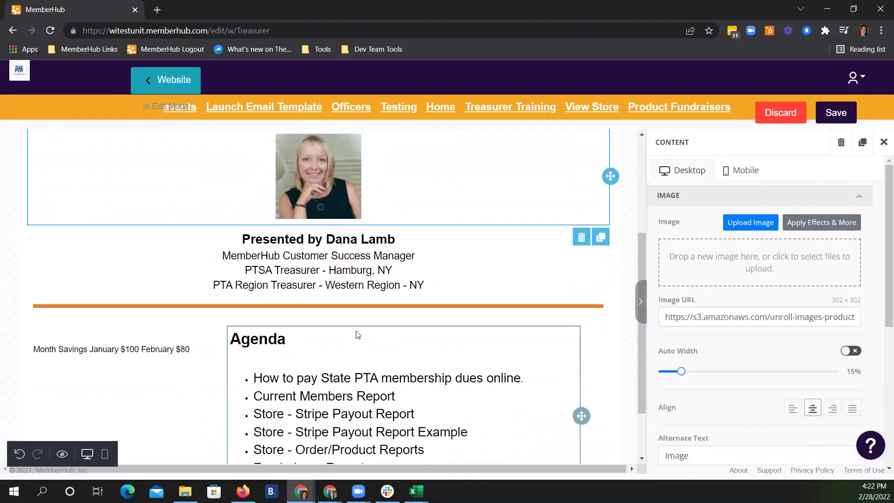
{"action": "left_click", "coordinate": [353, 345]}
{"action": "left_click", "coordinate": [136, 327]}
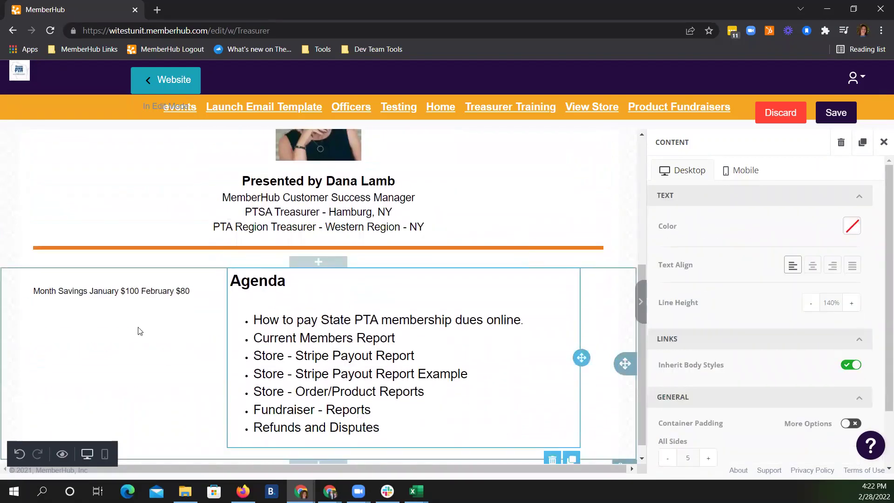
- View the Month Savings block, then discard the unsaved edits and reload the page
{"action": "left_click", "coordinate": [131, 295]}
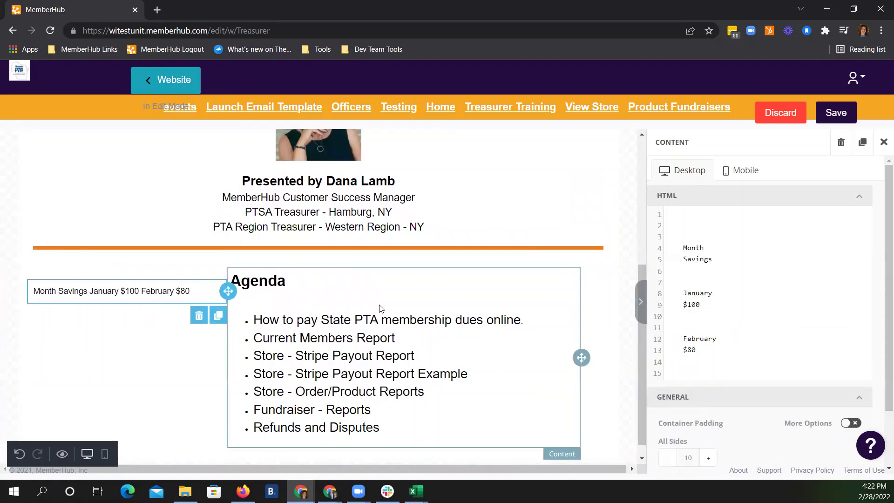
{"action": "scroll", "coordinate": [381, 309], "scroll_direction": "down", "scroll_amount": 1}
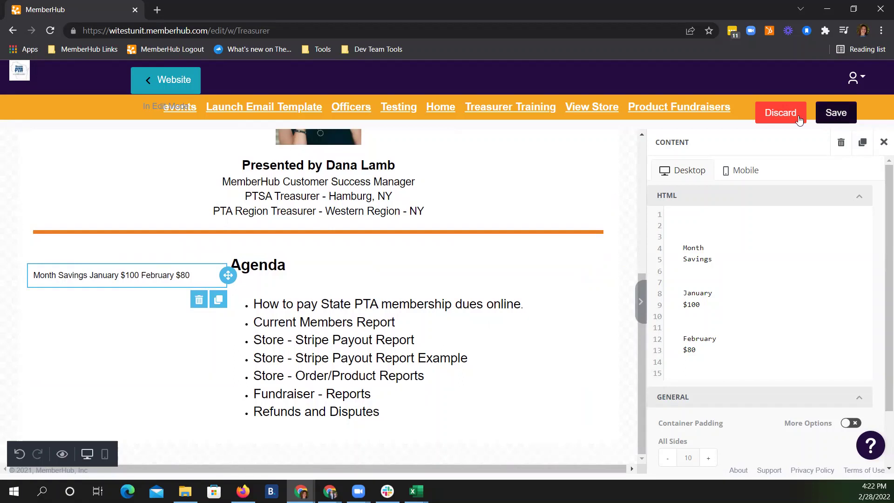
{"action": "left_click", "coordinate": [780, 113]}
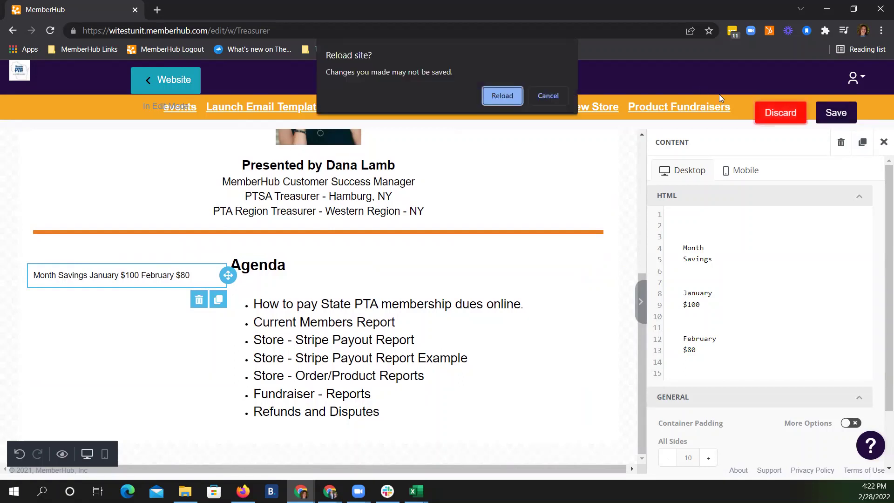
{"action": "left_click", "coordinate": [510, 96]}
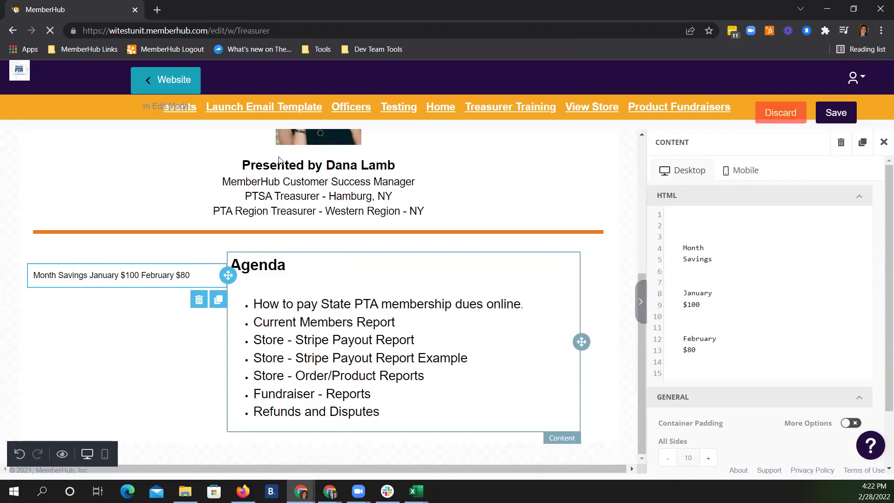